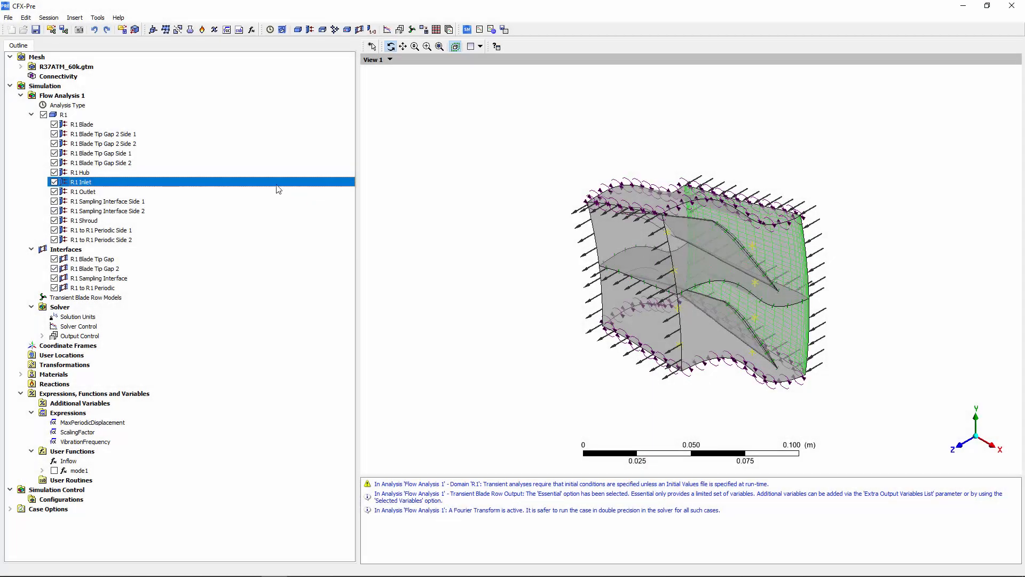
Review the boundary details of R1 Inlet and R1 Outlet, closing each without changes
{"action": "double_click", "coordinate": [271, 182]}
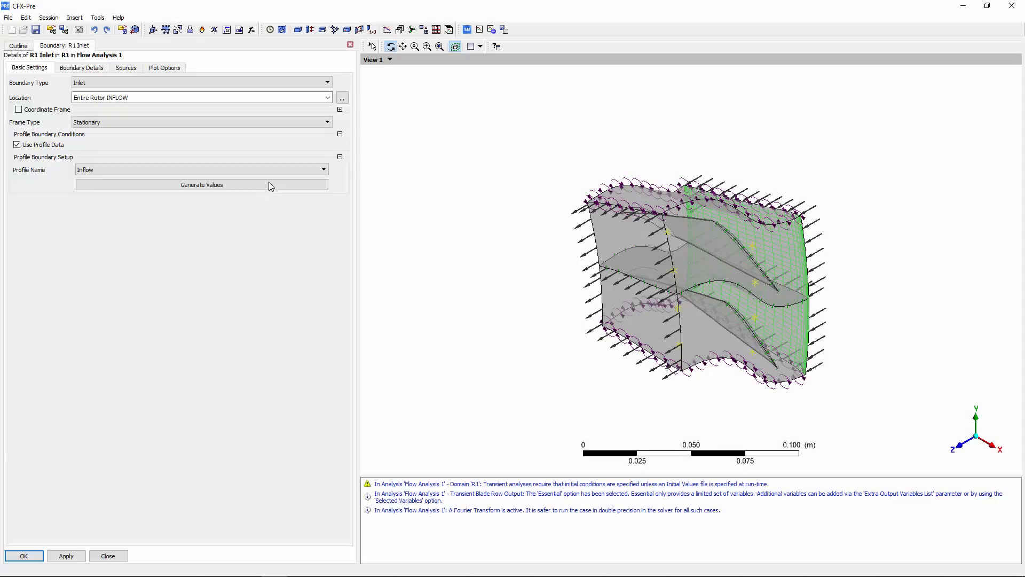
{"action": "left_click", "coordinate": [85, 67]}
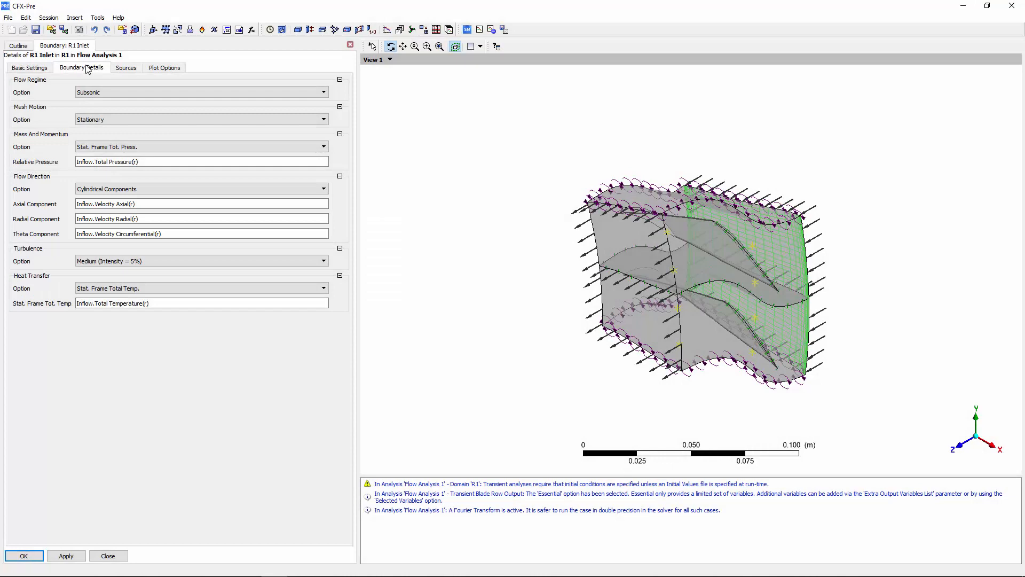
{"action": "left_click", "coordinate": [351, 44]}
{"action": "double_click", "coordinate": [87, 190]}
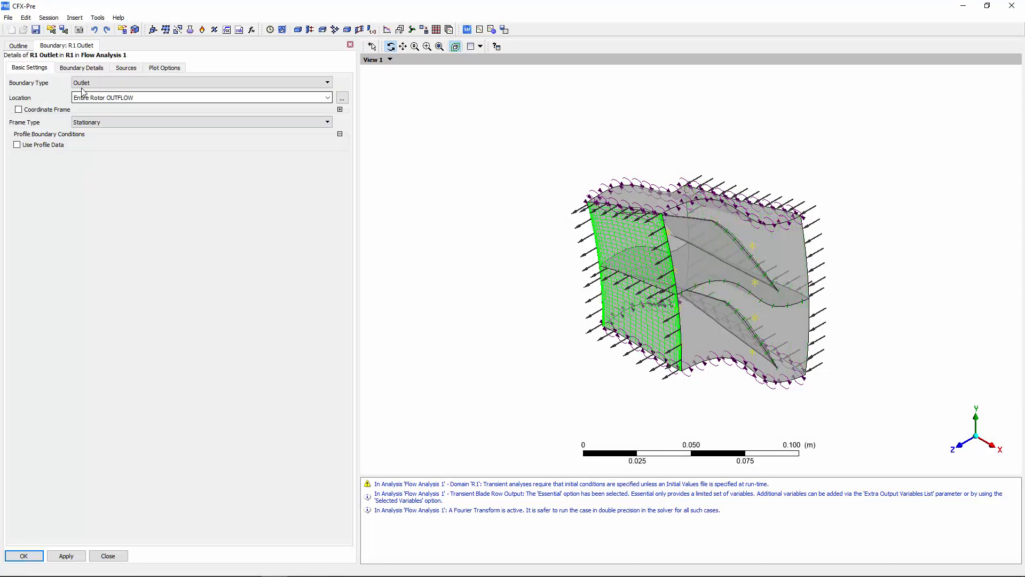
{"action": "left_click", "coordinate": [87, 68]}
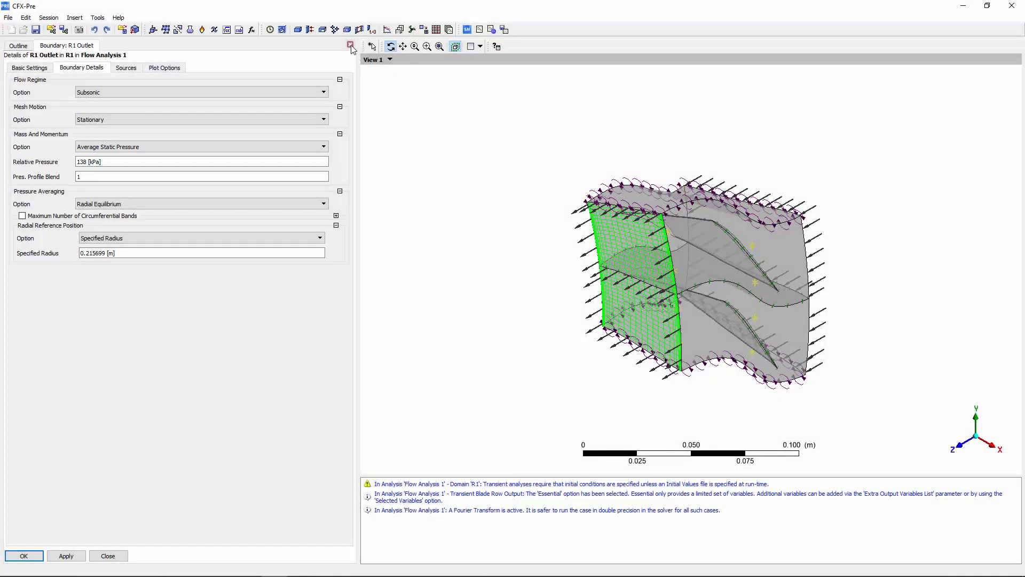
{"action": "left_click", "coordinate": [351, 44]}
Display the mode1 profile vectors on the blade geometry for inspection, and hide them again
{"action": "left_click", "coordinate": [54, 471]}
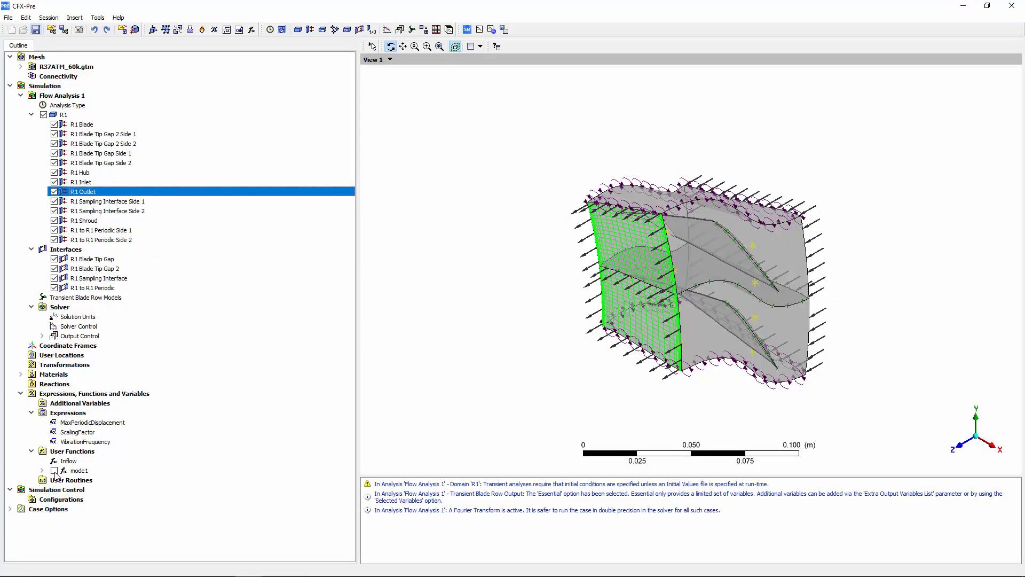
{"action": "mouse_move", "coordinate": [631, 232]}
{"action": "left_mouse_down"}
{"action": "mouse_move", "coordinate": [685, 268]}
{"action": "mouse_move", "coordinate": [586, 309]}
{"action": "mouse_move", "coordinate": [615, 338]}
{"action": "mouse_move", "coordinate": [643, 267]}
{"action": "mouse_move", "coordinate": [623, 194]}
{"action": "mouse_move", "coordinate": [739, 231]}
{"action": "mouse_move", "coordinate": [701, 216]}
{"action": "left_mouse_up"}
{"action": "scroll", "coordinate": [628, 320], "scroll_direction": "up", "scroll_amount": 5}
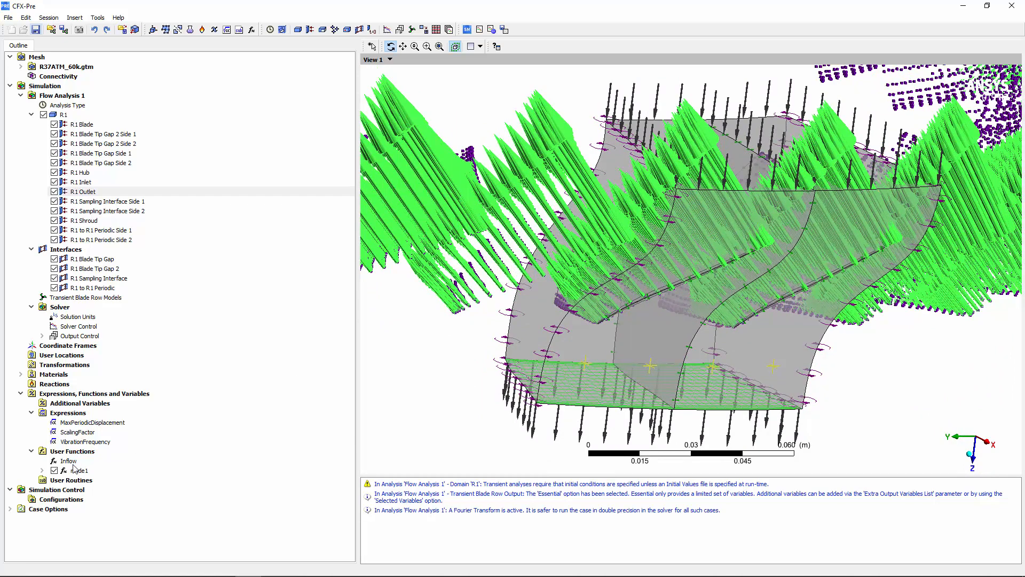
{"action": "left_click", "coordinate": [55, 471]}
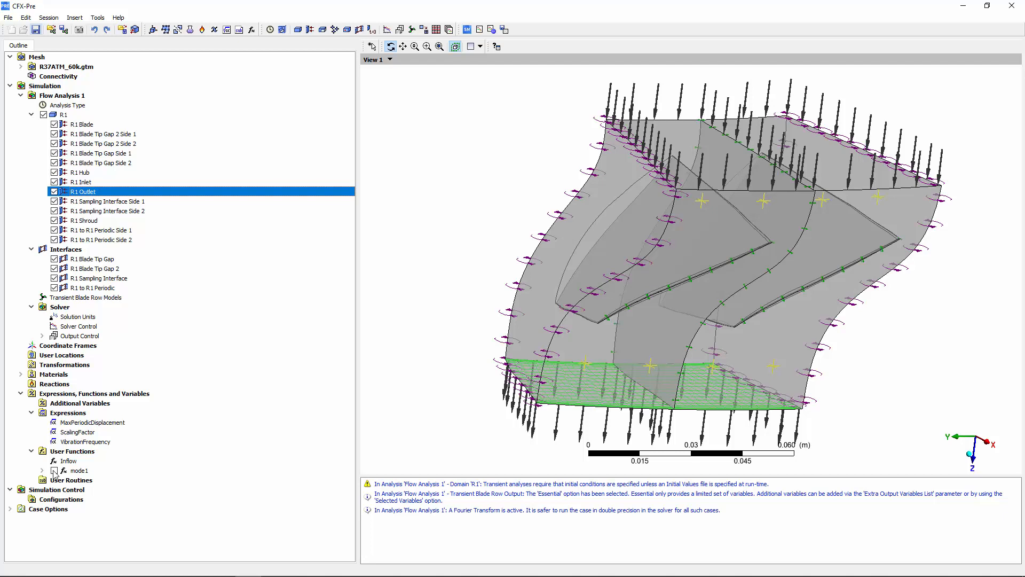
Review the Transient Blade Row Models settings and highlight the R1 to R1 Periodic interface used as the phase-corrected interface
{"action": "double_click", "coordinate": [100, 299]}
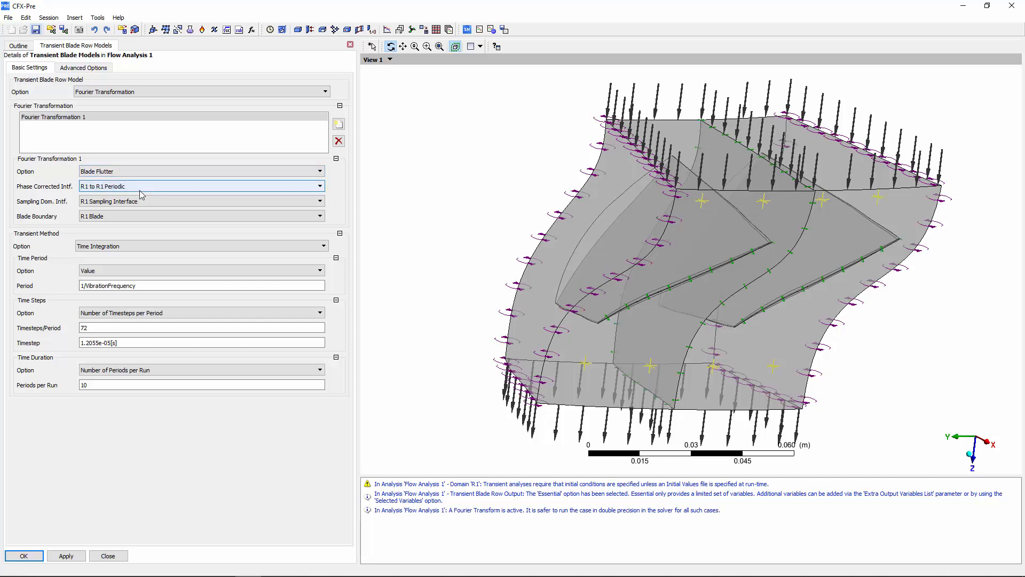
{"action": "left_click", "coordinate": [18, 46]}
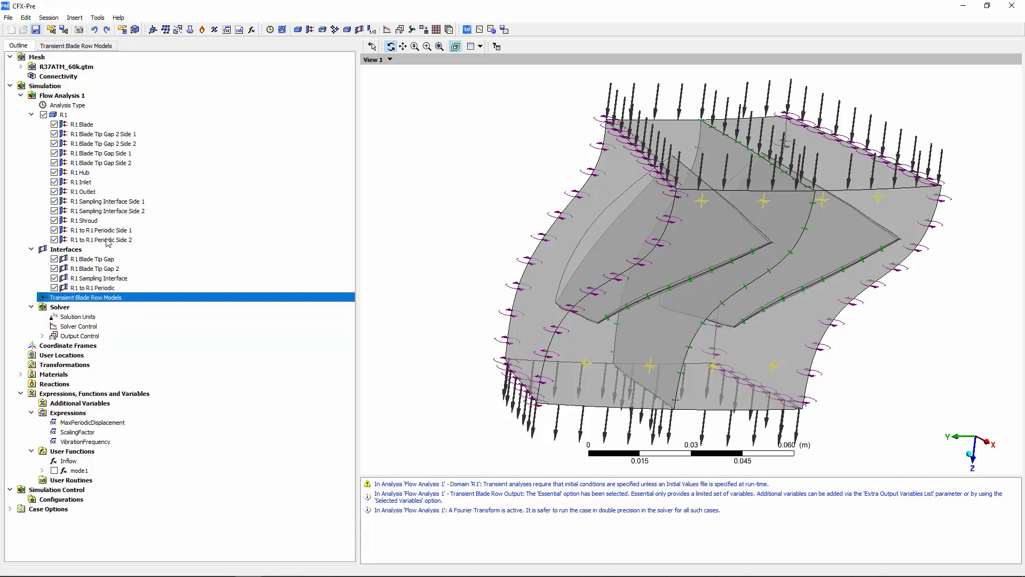
{"action": "left_click", "coordinate": [105, 288]}
{"action": "mouse_move", "coordinate": [553, 239]}
{"action": "left_mouse_down"}
{"action": "mouse_move", "coordinate": [591, 225]}
{"action": "mouse_move", "coordinate": [474, 213]}
{"action": "mouse_move", "coordinate": [555, 224]}
{"action": "mouse_move", "coordinate": [540, 225]}
{"action": "left_mouse_up"}
{"action": "left_click", "coordinate": [73, 46]}
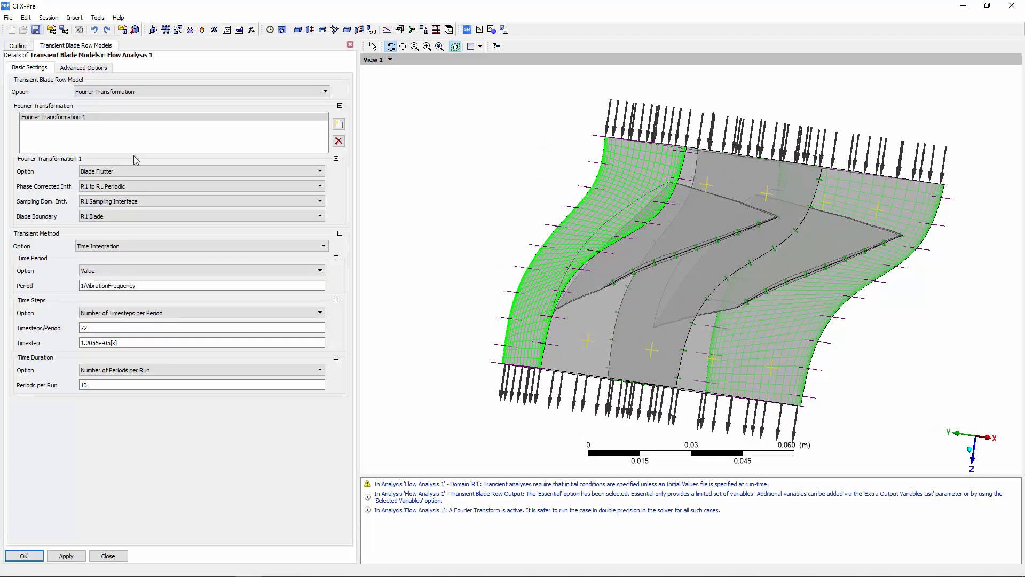
Highlight the R1 Sampling Interface on the geometry and compare it with the Fourier transformation settings
{"action": "left_click", "coordinate": [22, 46]}
{"action": "left_click", "coordinate": [122, 281]}
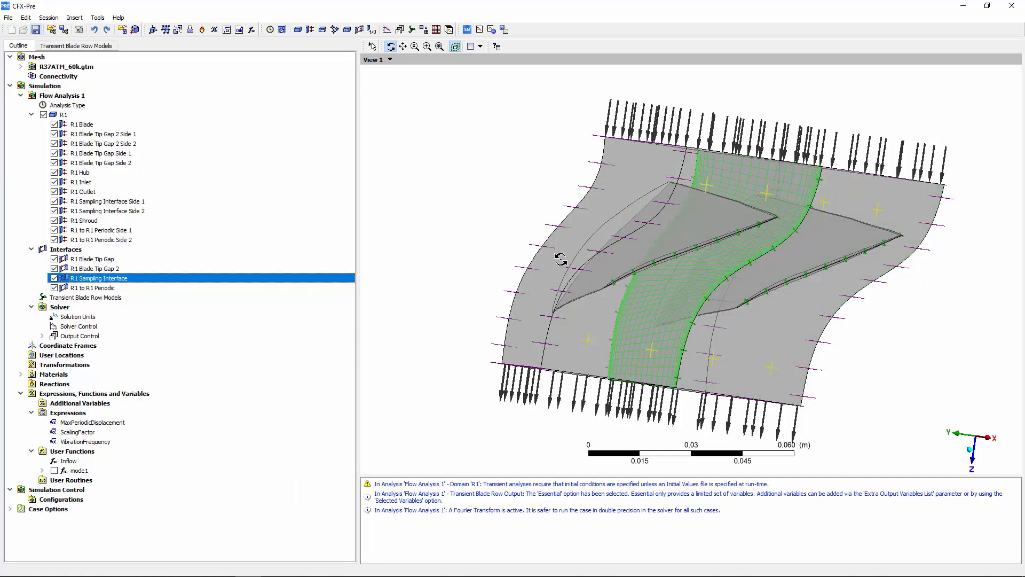
{"action": "left_click_drag", "start_coordinate": [559, 255], "coordinate": [601, 256]}
{"action": "left_click", "coordinate": [86, 47]}
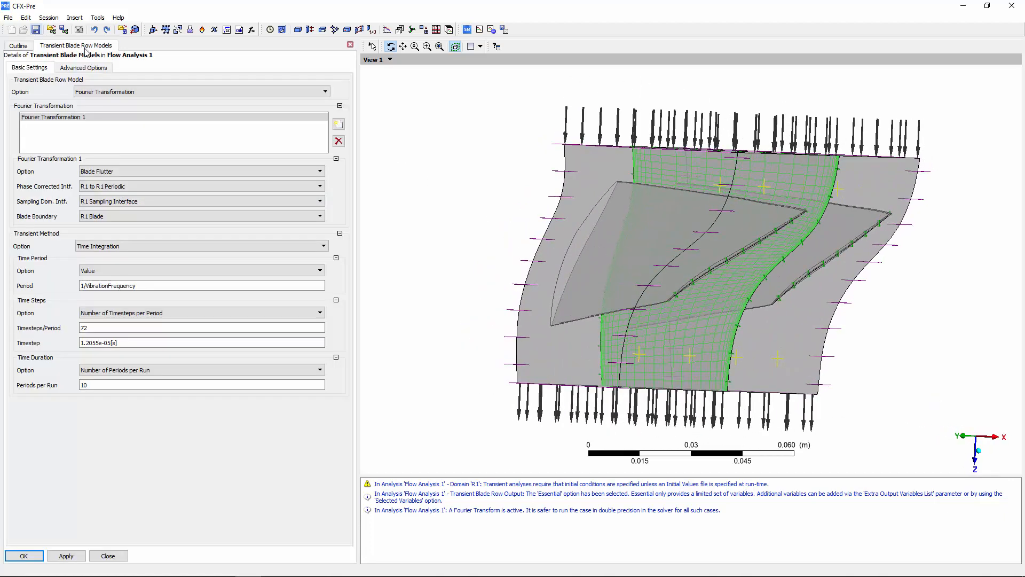
Highlight the R1 Blade boundary on the geometry to examine the blade surfaces
{"action": "left_click", "coordinate": [24, 46]}
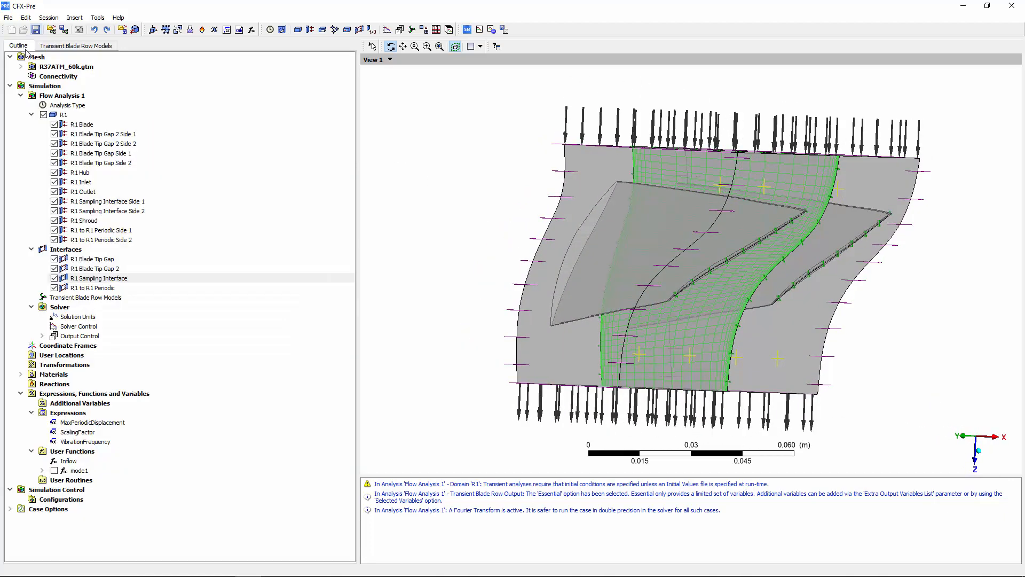
{"action": "left_click", "coordinate": [76, 125]}
{"action": "mouse_move", "coordinate": [532, 197]}
{"action": "left_mouse_down"}
{"action": "mouse_move", "coordinate": [564, 202]}
{"action": "mouse_move", "coordinate": [426, 196]}
{"action": "mouse_move", "coordinate": [425, 184]}
{"action": "mouse_move", "coordinate": [548, 202]}
{"action": "left_mouse_up"}
Set the blade row model's transient method to Harmonic Balance with 3 modes and accept the settings
{"action": "left_click", "coordinate": [102, 47]}
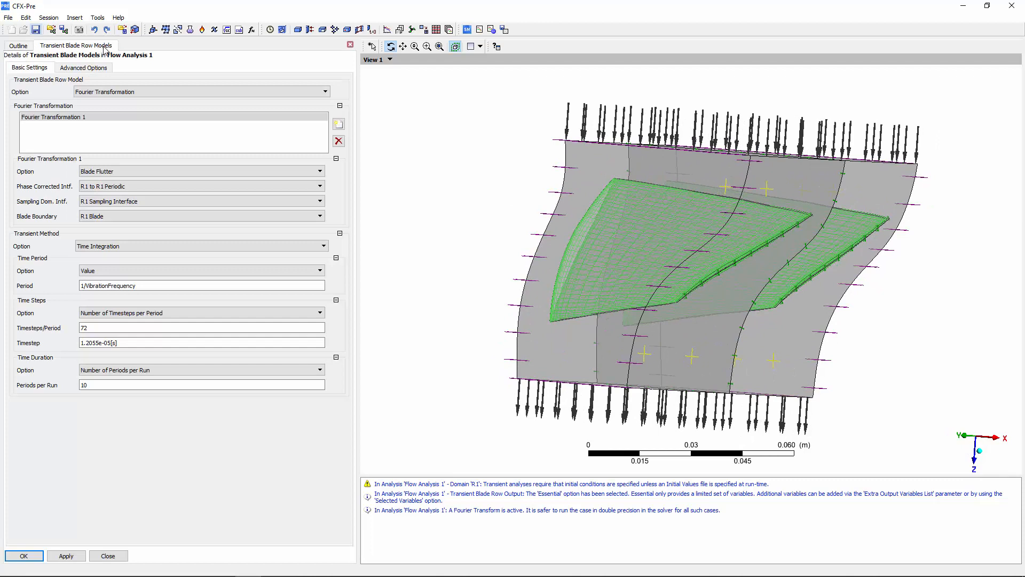
{"action": "left_click", "coordinate": [119, 246]}
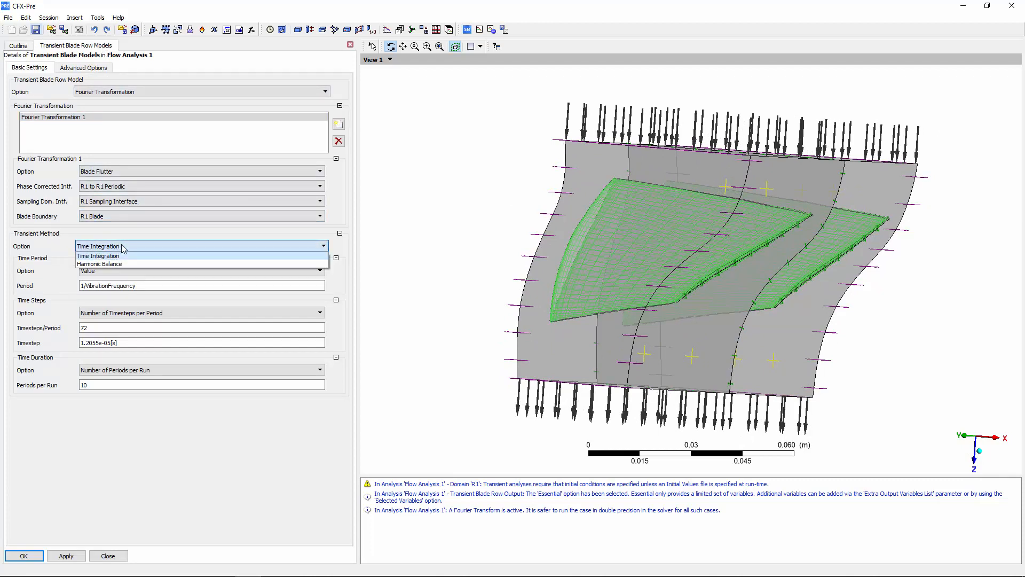
{"action": "left_click", "coordinate": [127, 265]}
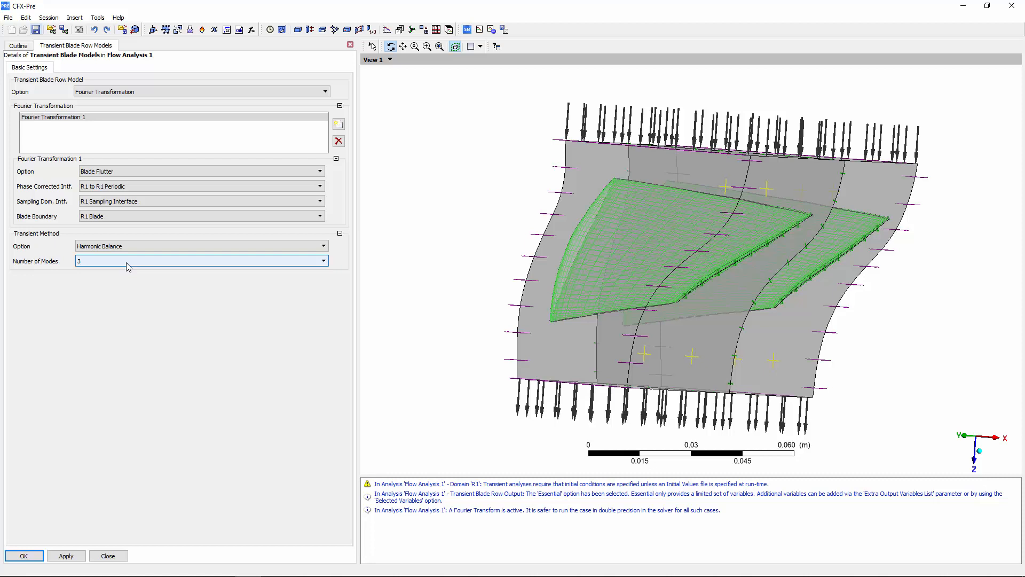
{"action": "left_click", "coordinate": [128, 264]}
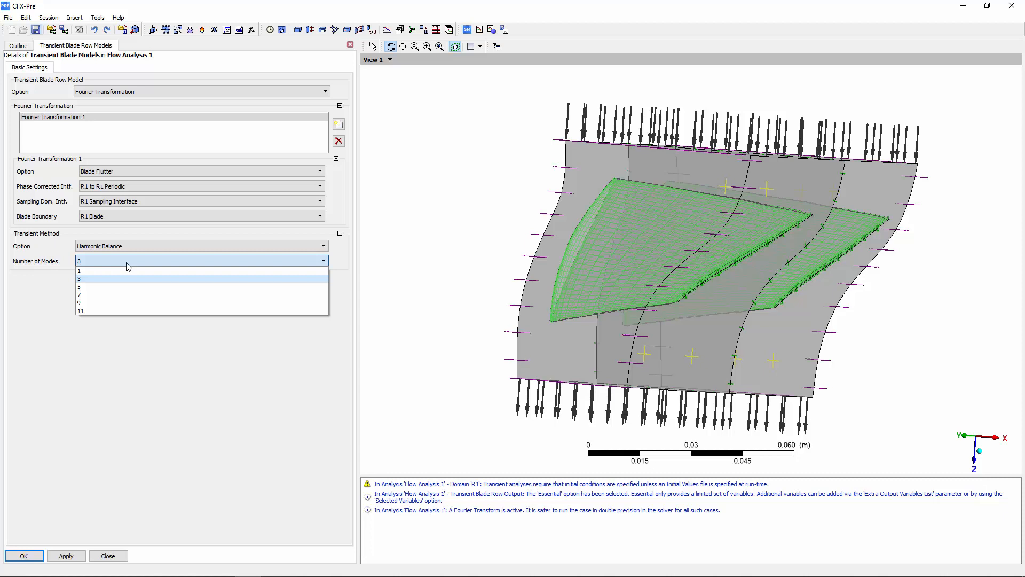
{"action": "left_click", "coordinate": [127, 263]}
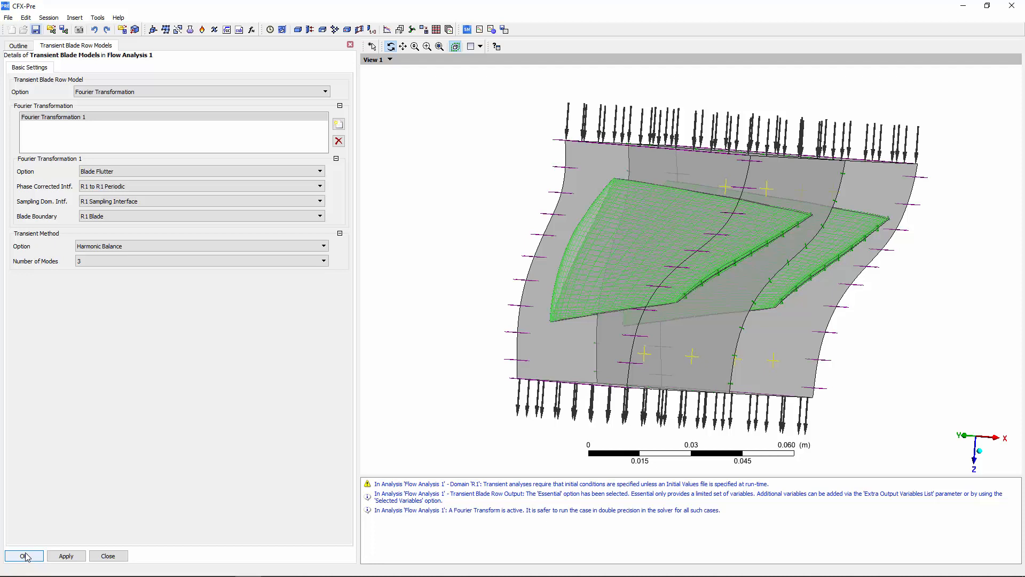
{"action": "left_click", "coordinate": [26, 556]}
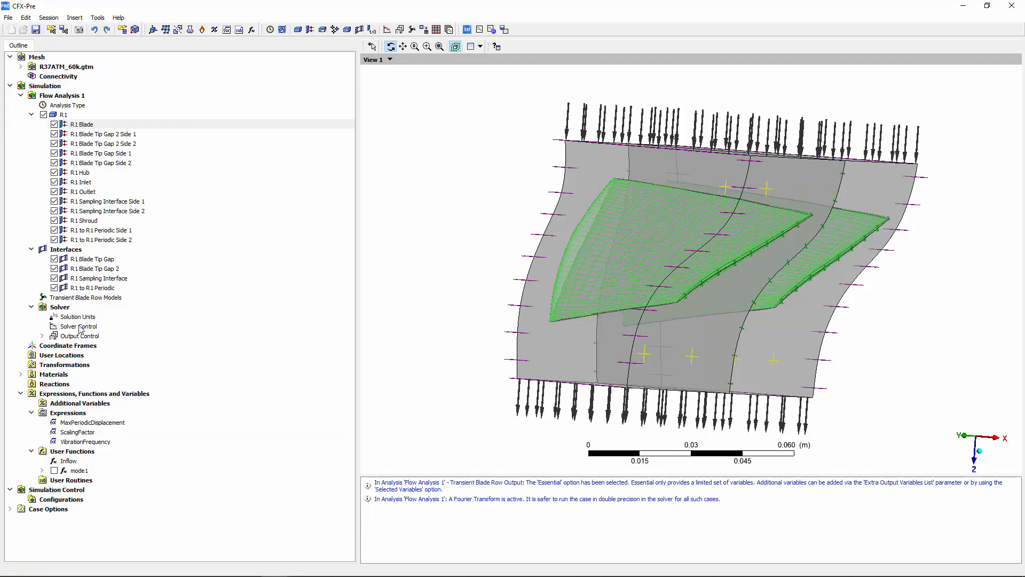
In Solver Control, set the timescale control to Physical Timescale with the expression 1/(15*VibrationFrequency)
{"action": "double_click", "coordinate": [80, 327]}
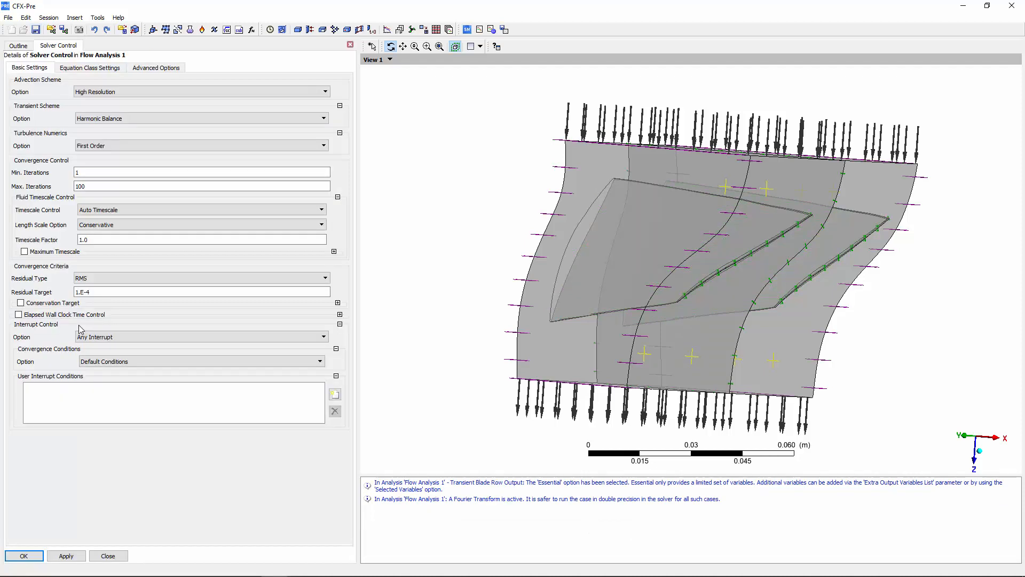
{"action": "left_click", "coordinate": [129, 212]}
{"action": "left_click", "coordinate": [126, 235]}
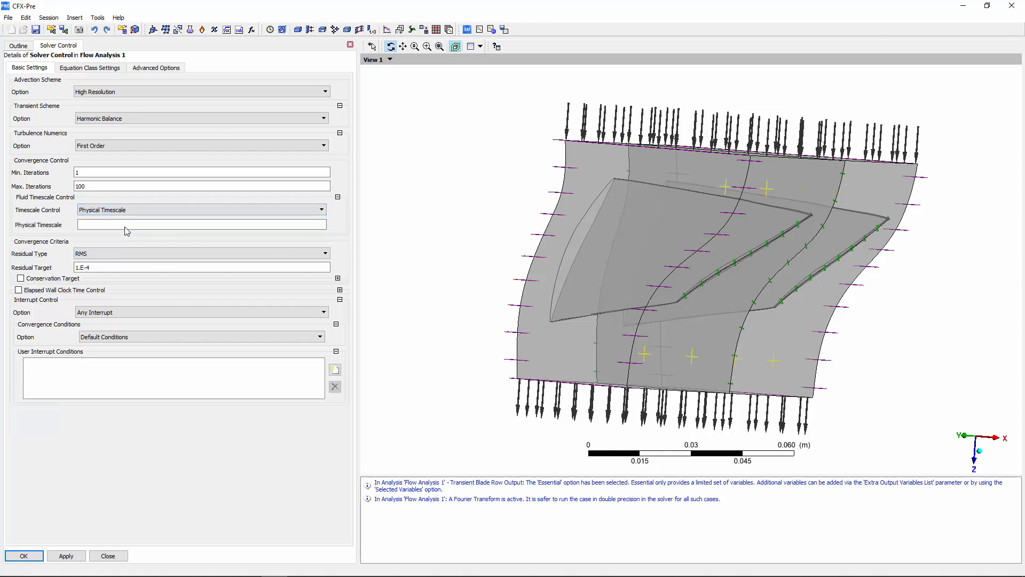
{"action": "left_click", "coordinate": [125, 226]}
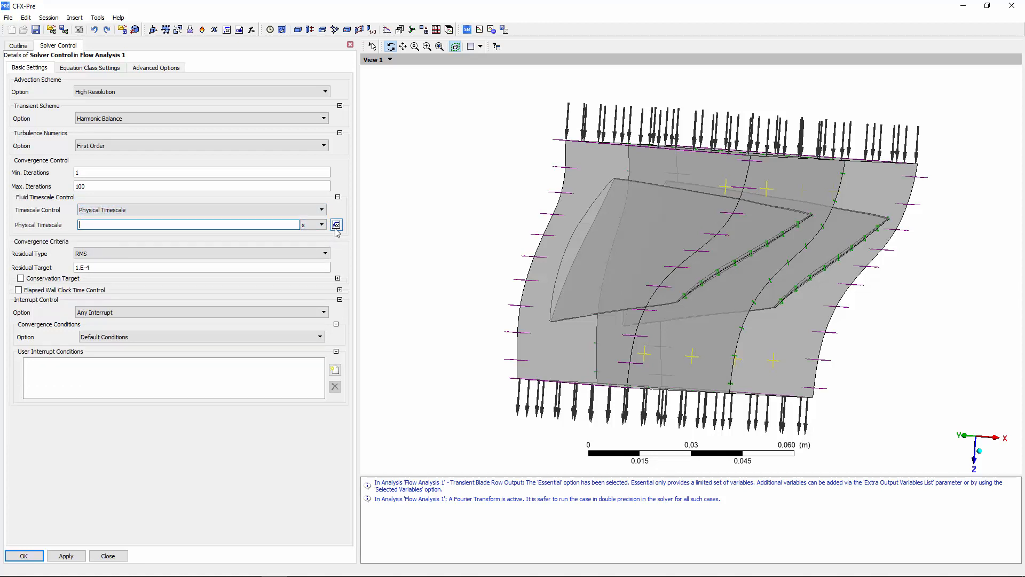
{"action": "type", "text": "1/("}
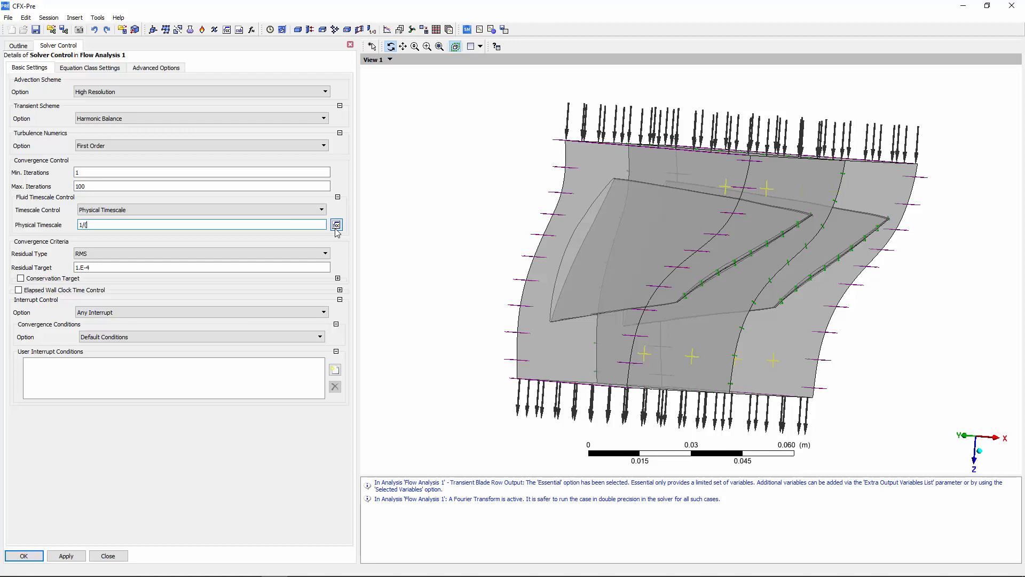
{"action": "type", "text": "15*VibrationFrequency"}
Set the solver's maximum iterations to 200 and accept the Solver Control settings
{"action": "left_click_drag", "start_coordinate": [101, 185], "coordinate": [55, 187]}
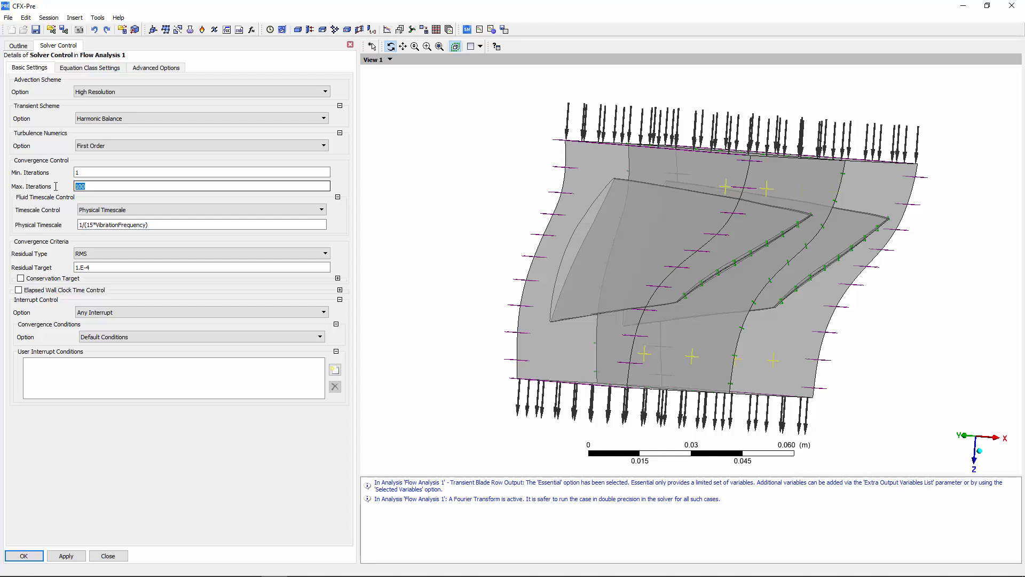
{"action": "type", "text": "20"}
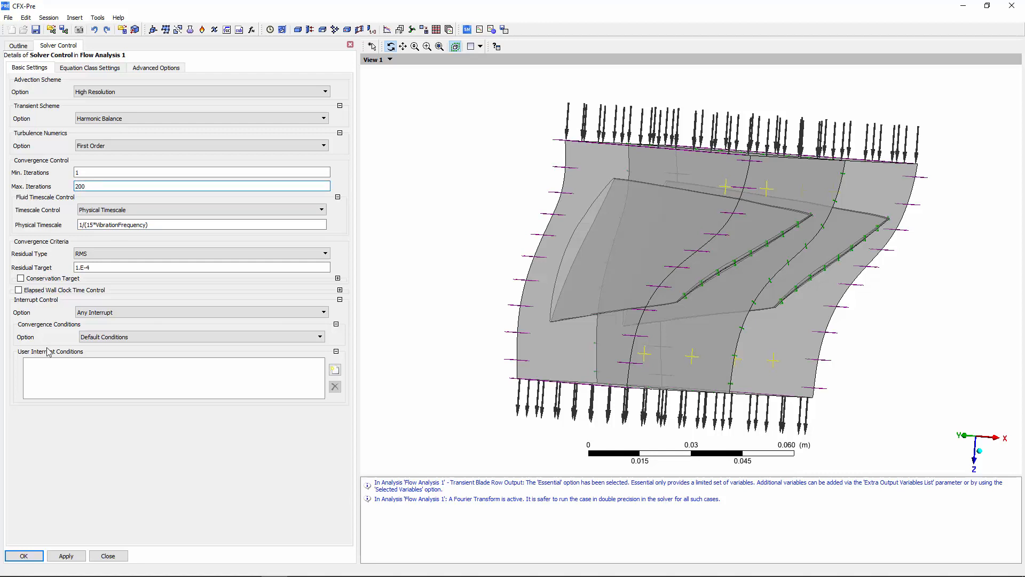
{"action": "left_click", "coordinate": [24, 556]}
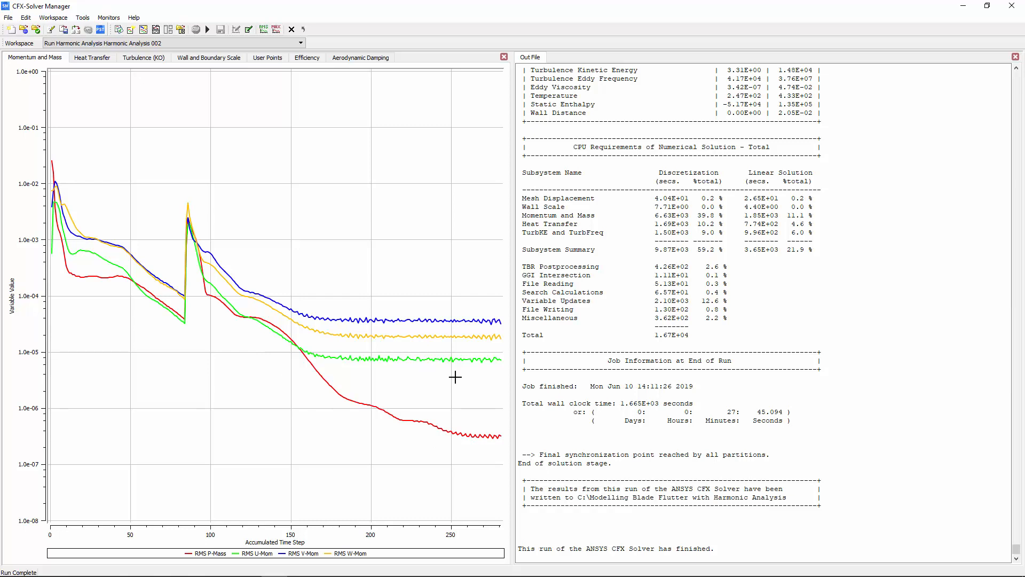
In CFX-Solver Manager, examine the converged values of the monitor curves on the Aerodynamic Damping plot
{"action": "left_click", "coordinate": [356, 60]}
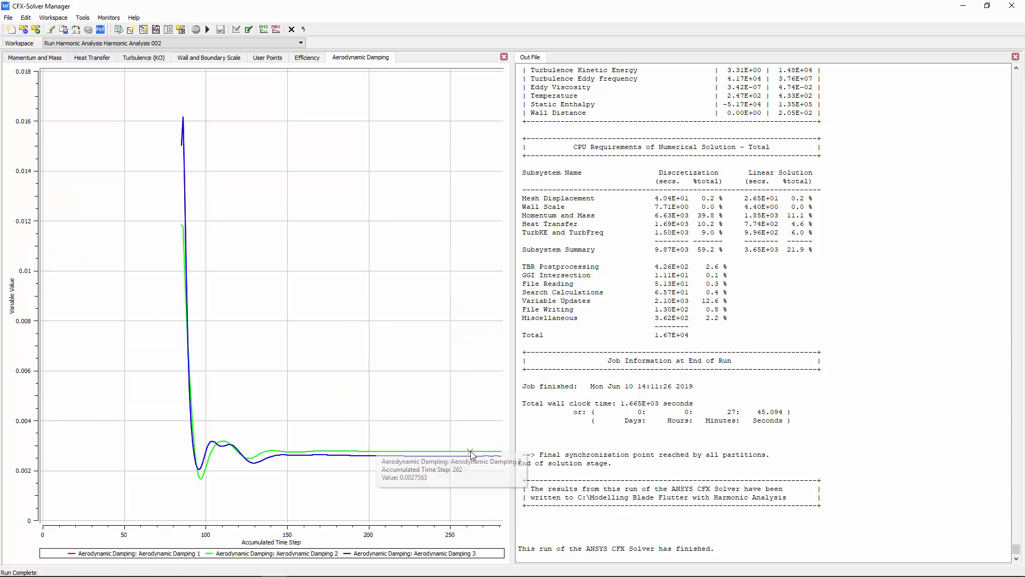
{"action": "mouse_move", "coordinate": [473, 454]}
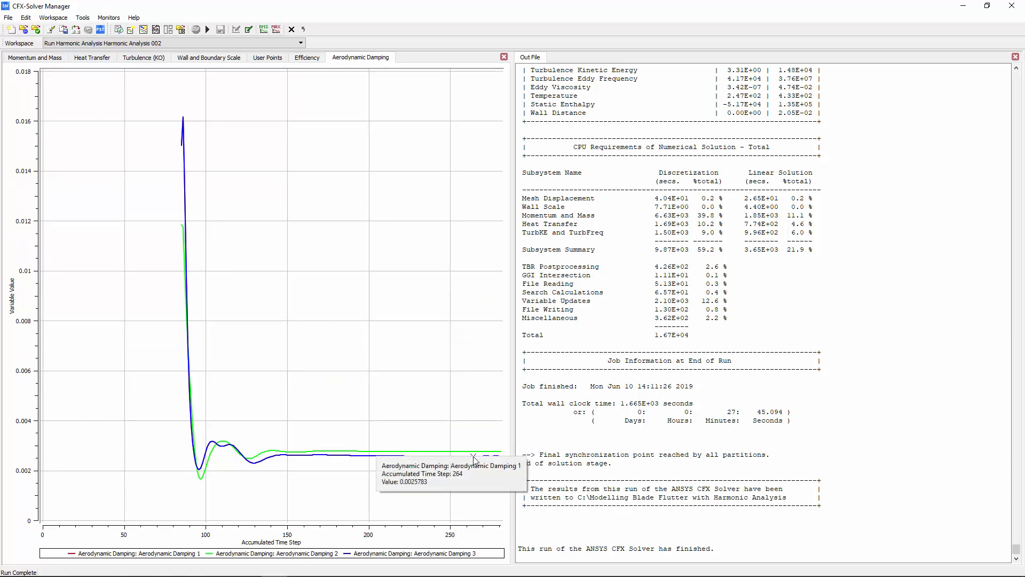